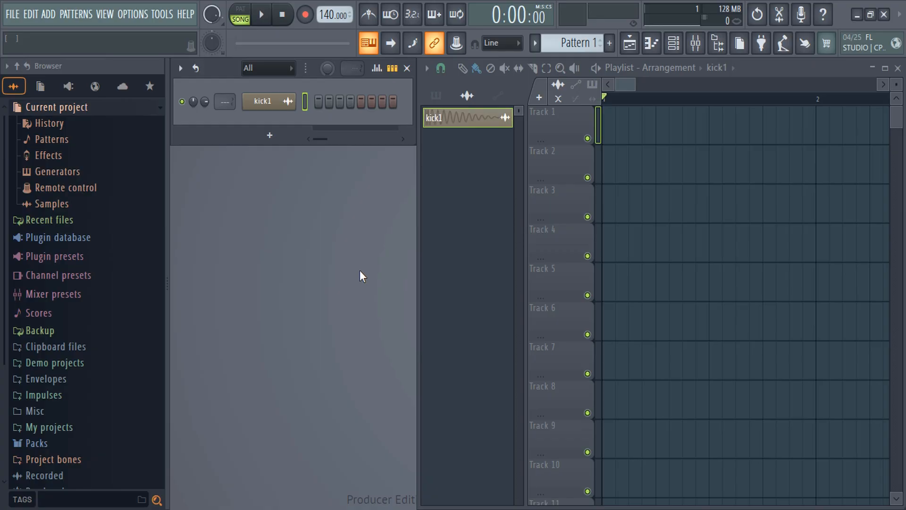
Place four kick1 clips across bar 1 of Track 1, with the last two shifted one step earlier.
left_click(263, 101)
left_click_drag(354, 461, 604, 134)
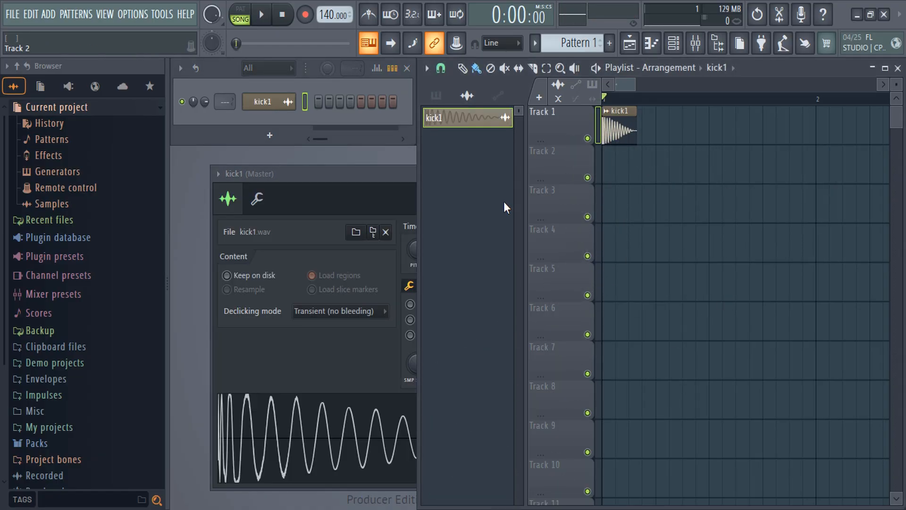
left_click(667, 130)
left_click(738, 131)
left_click(793, 131)
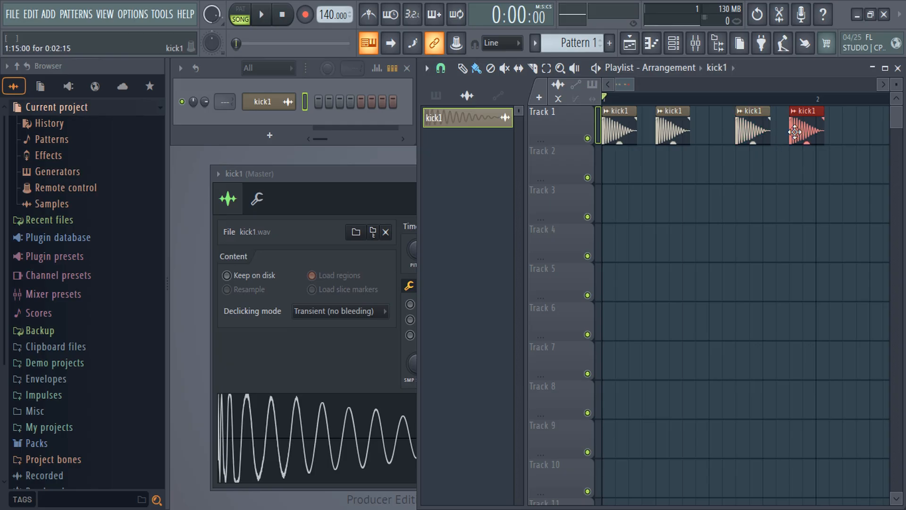
left_click(392, 178)
left_click(579, 173)
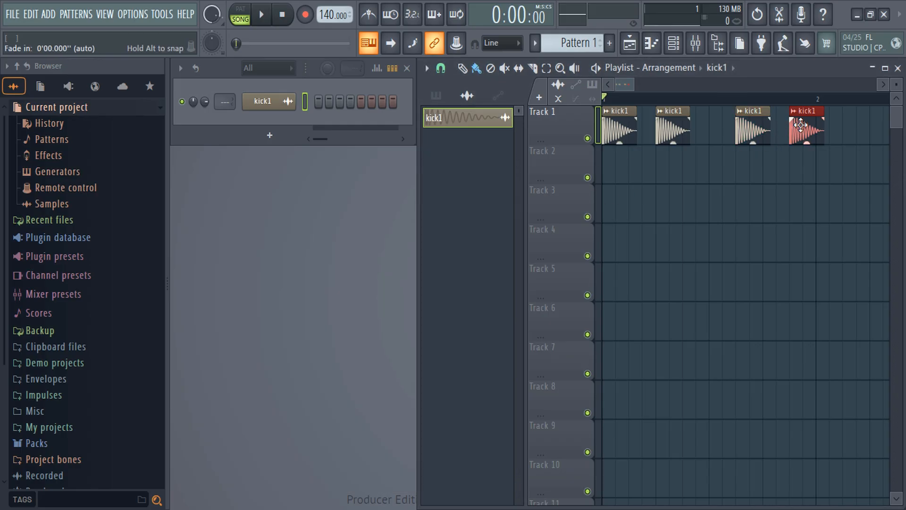
left_click_drag(806, 127, 737, 130)
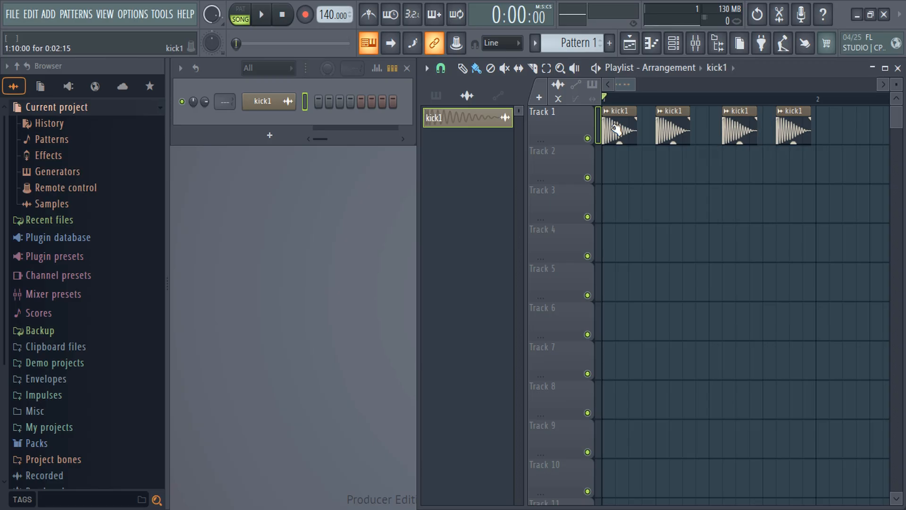
Route the kick1 channel to mixer track Insert 1 and bring up the mixer below the playlist clips.
left_click_drag(222, 107, 222, 103)
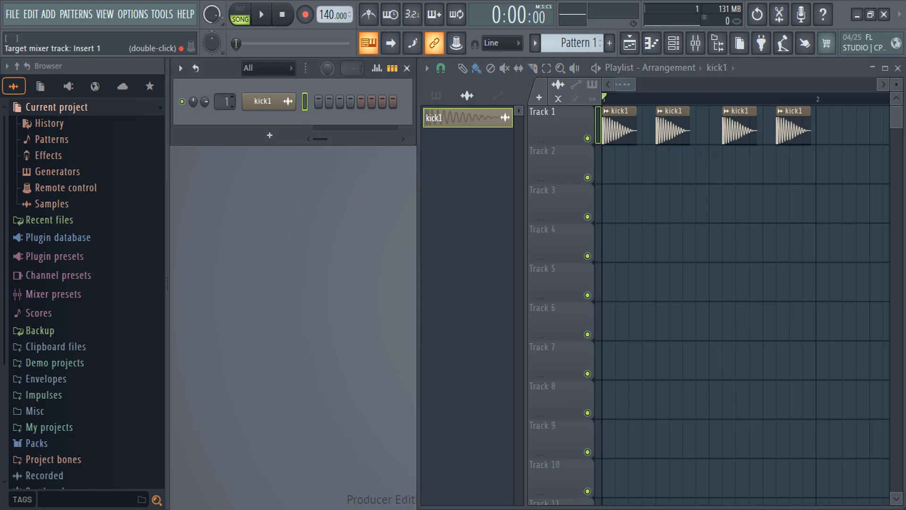
left_click(695, 44)
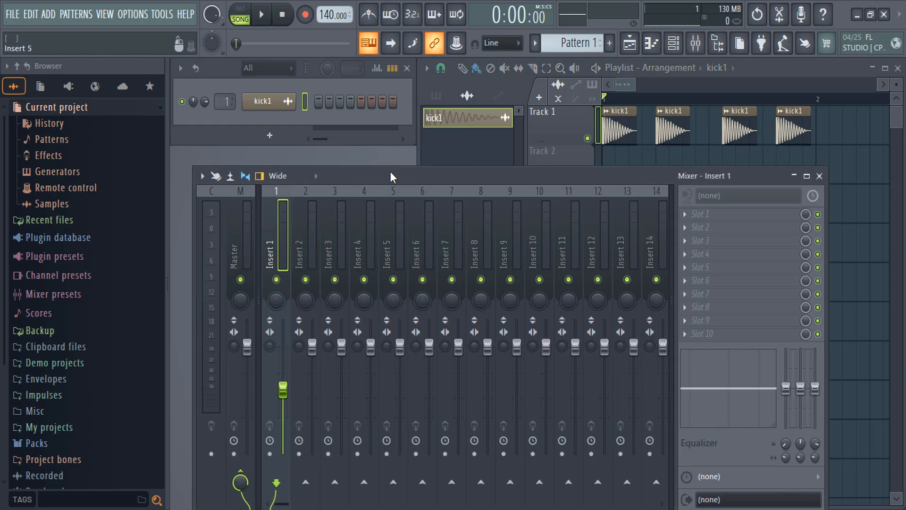
mouse_move(389, 171)
left_mouse_down()
mouse_move(396, 193)
mouse_move(382, 180)
mouse_move(387, 188)
left_mouse_up()
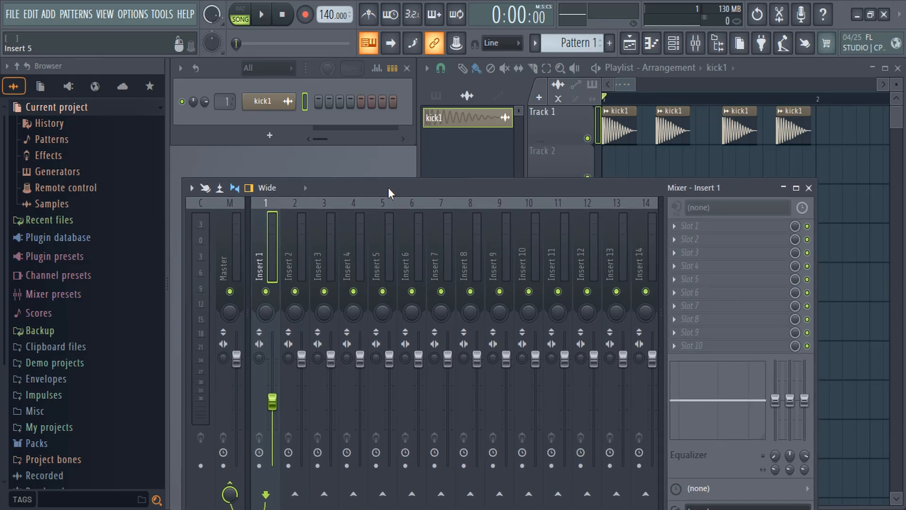
Create an automation clip for Insert 1's volume fader and keep it visible above the mixer.
right_click(274, 404)
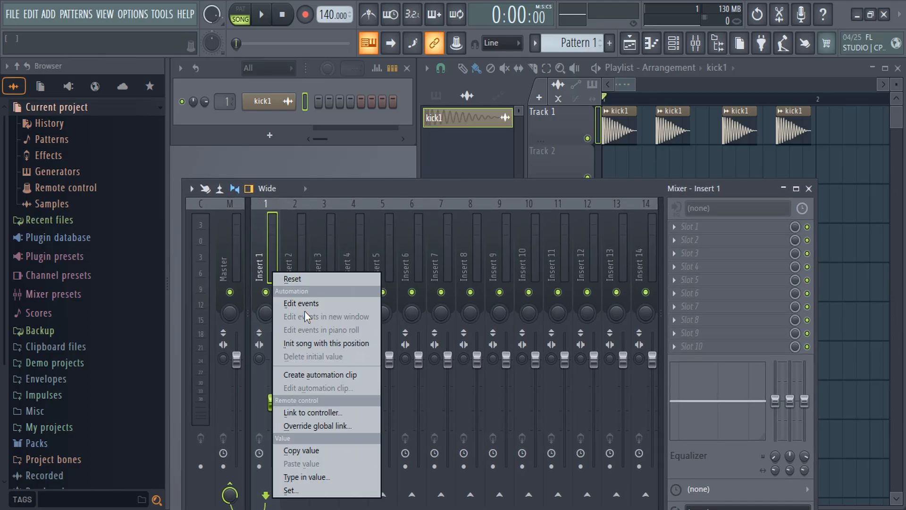
left_click(319, 375)
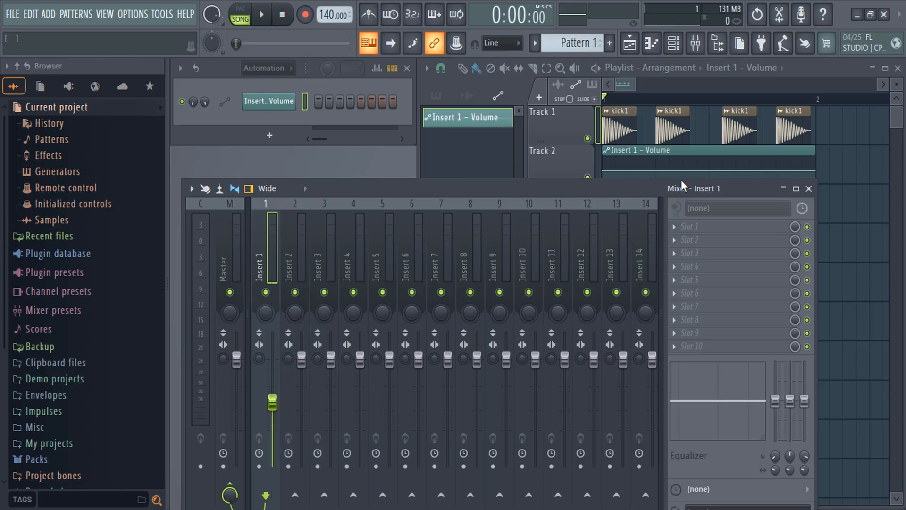
left_click_drag(635, 189, 638, 199)
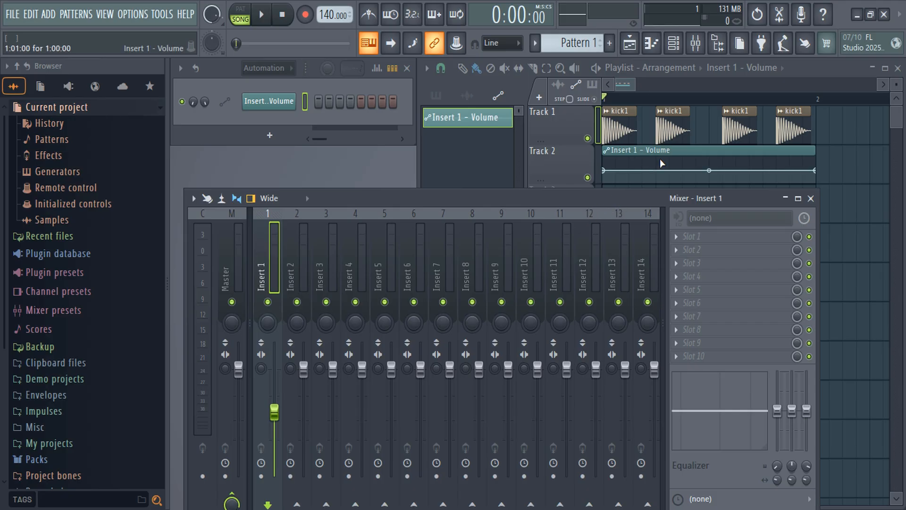
Add three control points to the Insert 1 - Volume clip, raising the first, lowering the one at 1:07 and raising the one at 1:13.
right_click(628, 170)
left_click_drag(629, 171, 628, 164)
right_click(683, 165)
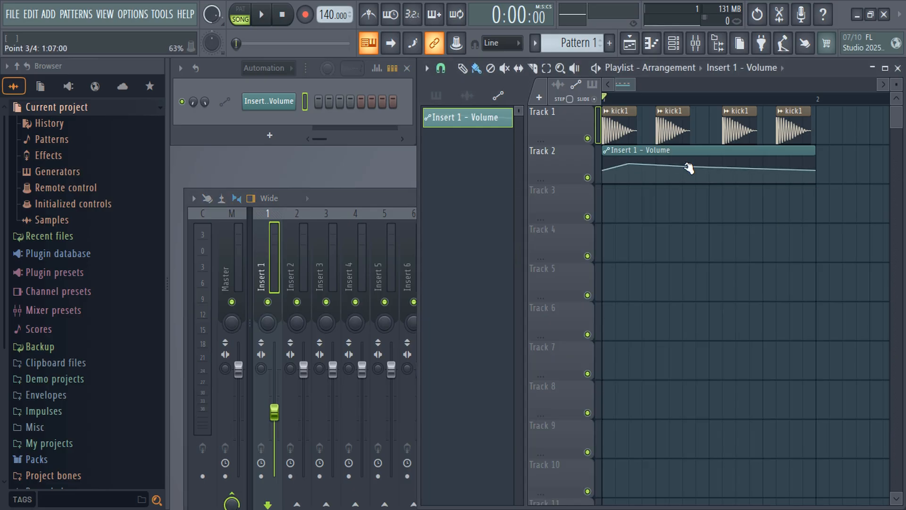
left_click_drag(683, 165, 682, 174)
right_click(762, 172)
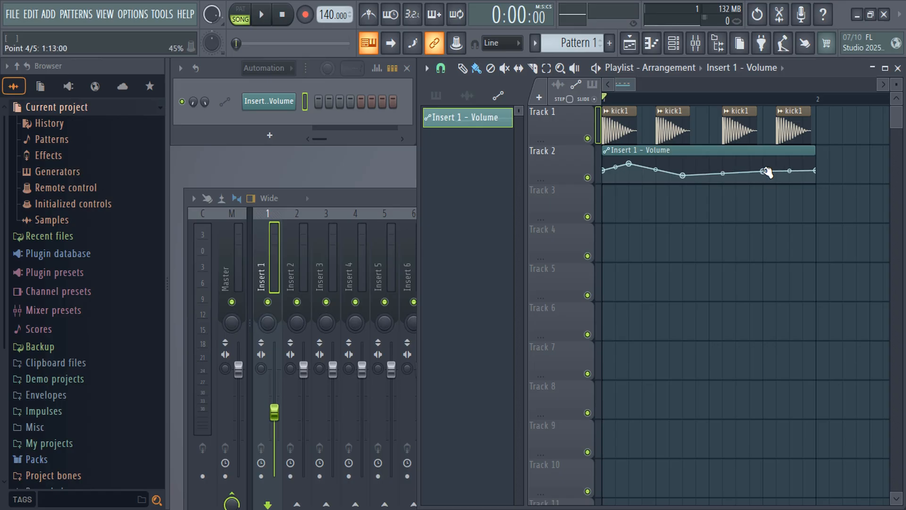
left_click_drag(761, 172, 762, 163)
Bring the mixer forward and play the song twice to watch how Insert 1's fader follows the automation.
left_click(339, 204)
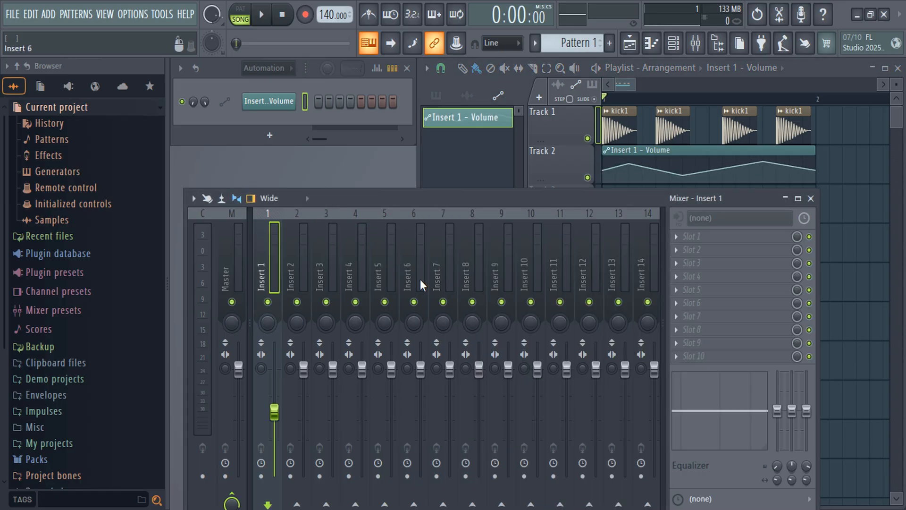
key("space")
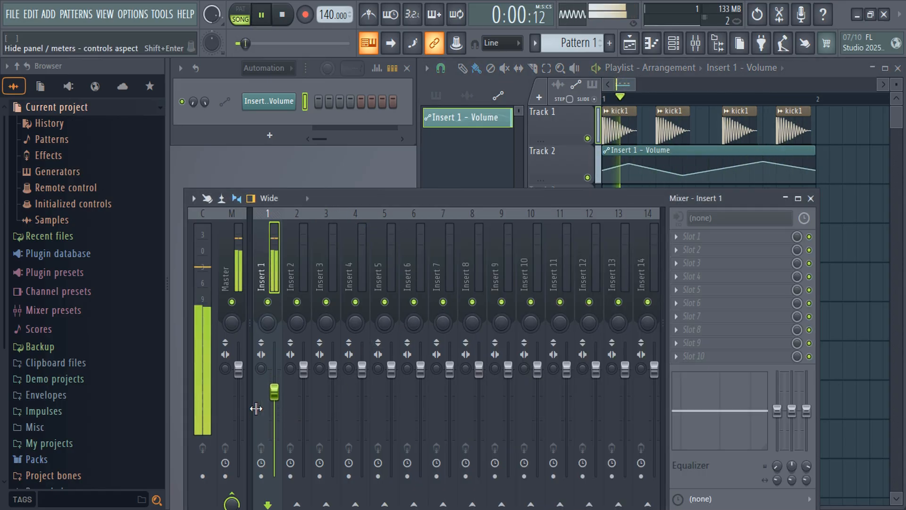
key("space")
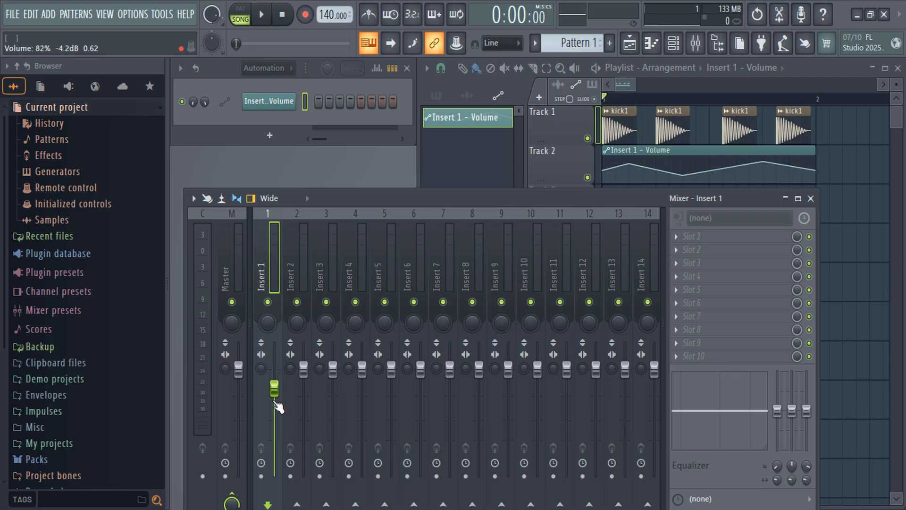
key("space")
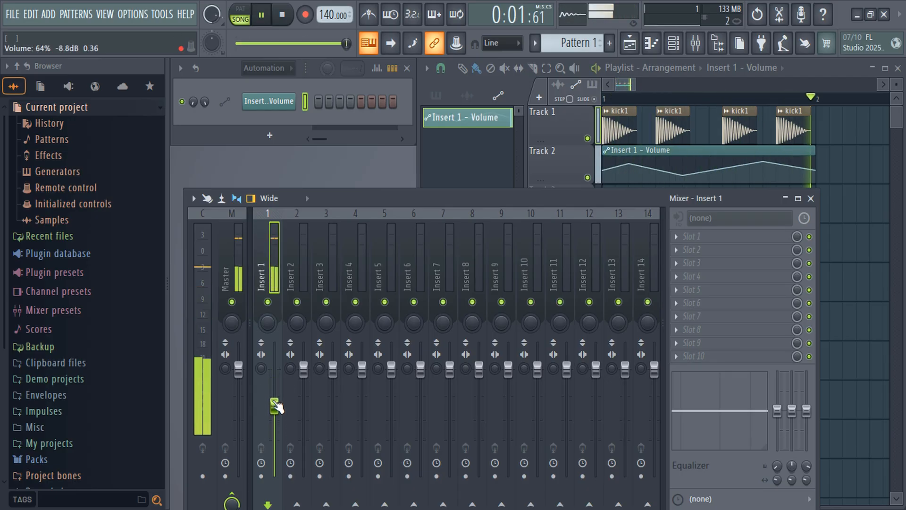
key("space")
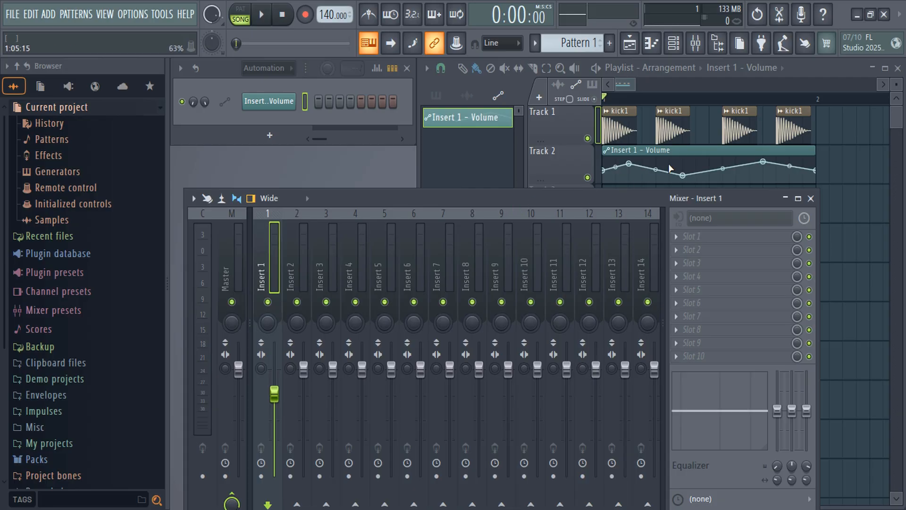
Delete the Insert 1 - Volume automation clip from Track 2 and return to the mixer.
right_click(678, 151)
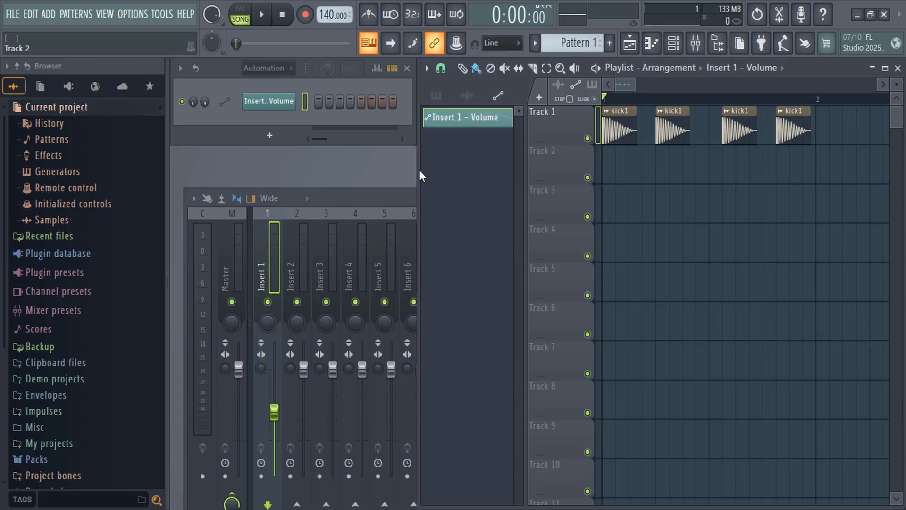
left_click(376, 203)
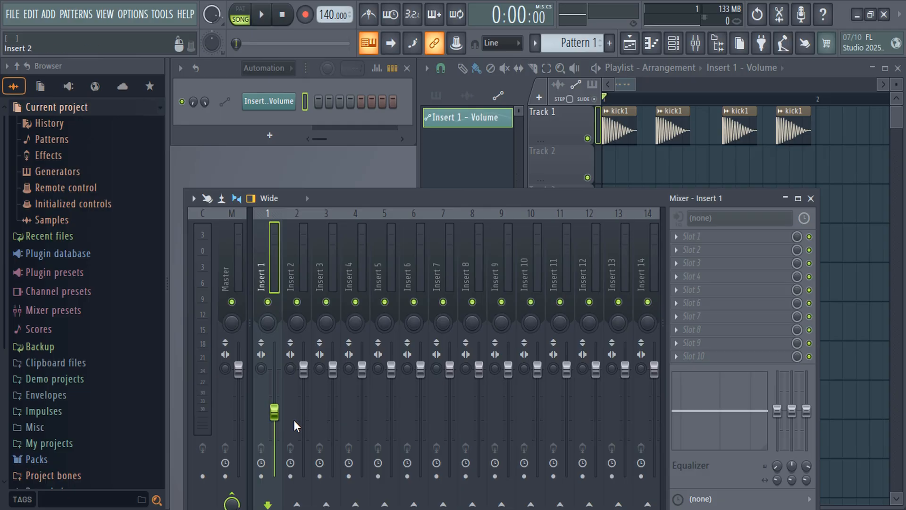
Set Insert 1's volume fader to 100% and play the song briefly to test whether the level holds.
left_click_drag(274, 412, 274, 370)
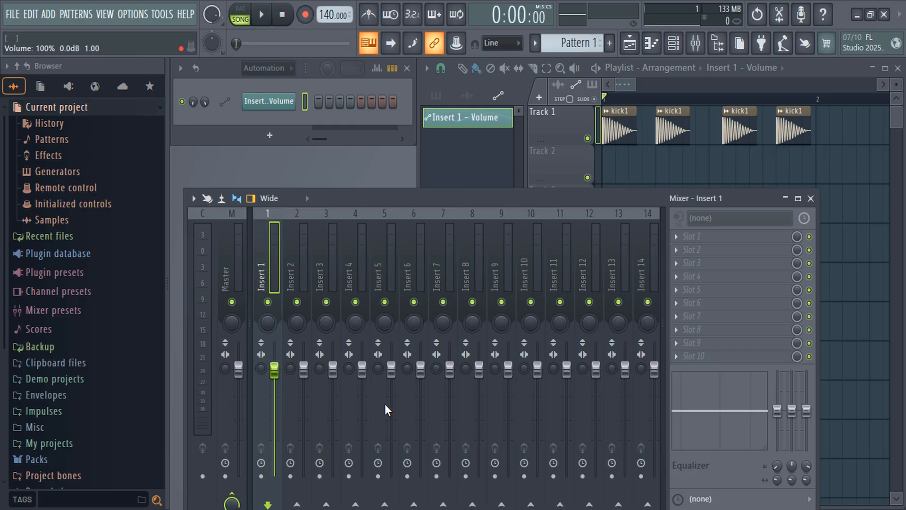
key("space")
key("space")
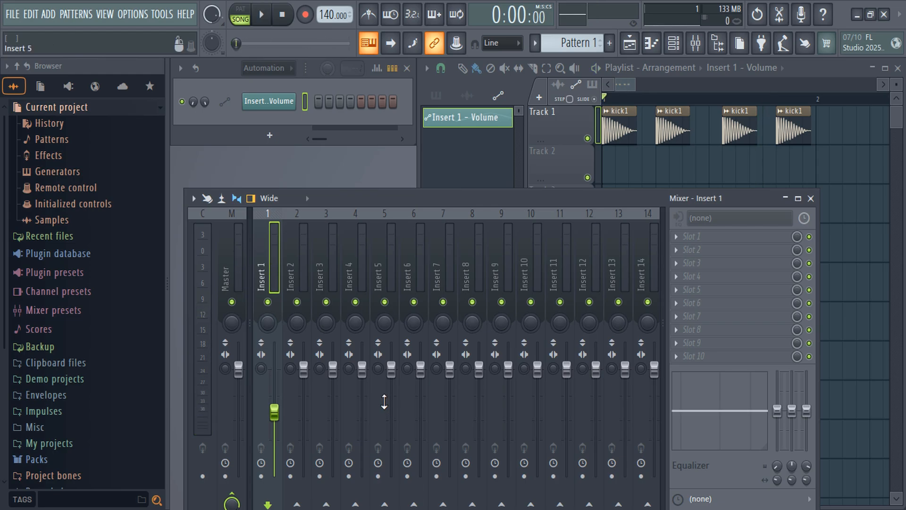
Set Insert 1's volume to about 86% and initialize the song with this fader position.
left_click_drag(274, 412, 273, 383)
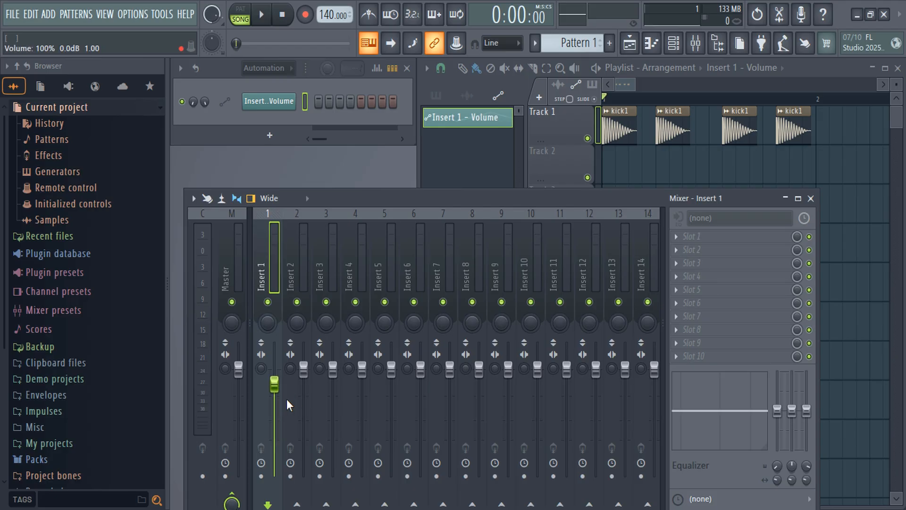
right_click(274, 390)
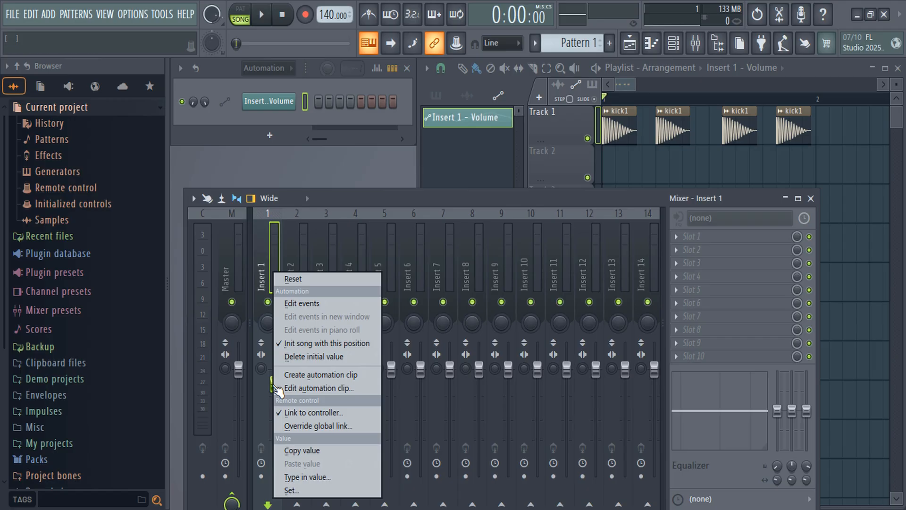
left_click(306, 347)
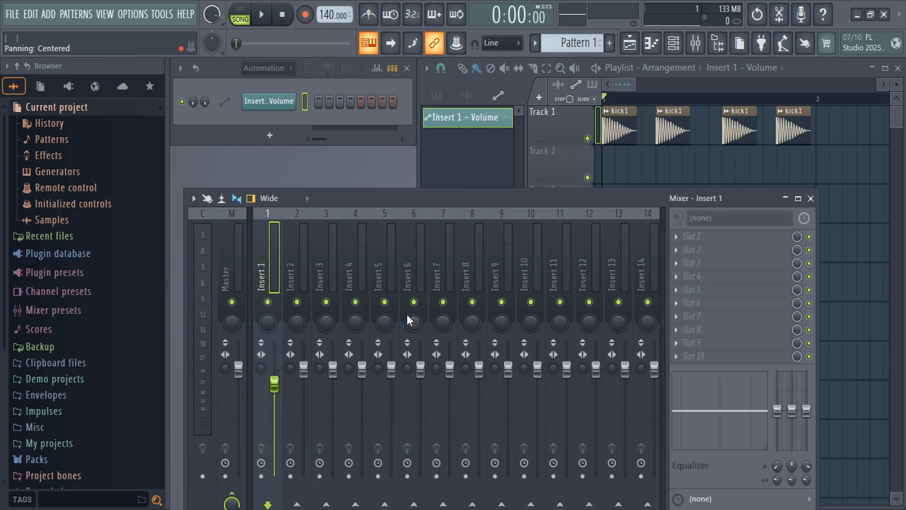
Test the initial position by playing the song, lowering Insert 1's fader to about 49% and playing again.
key("space")
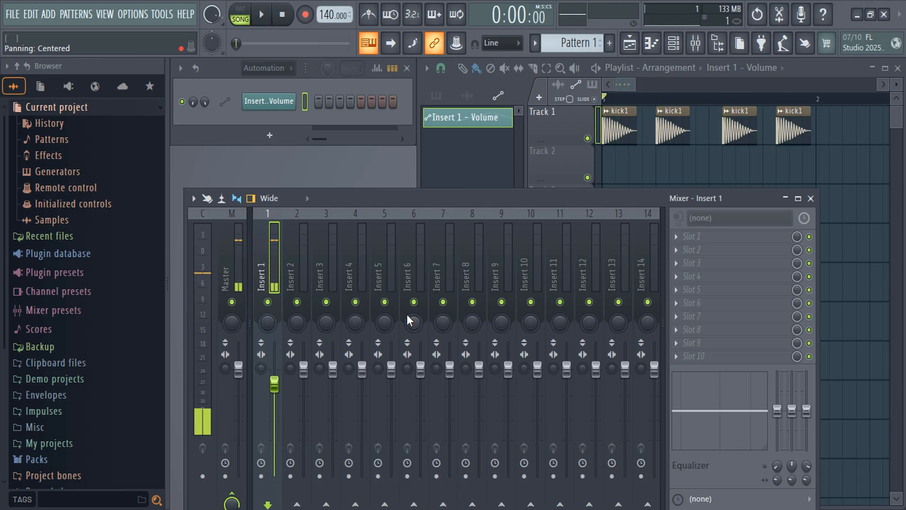
key("space")
left_click_drag(274, 385, 283, 425)
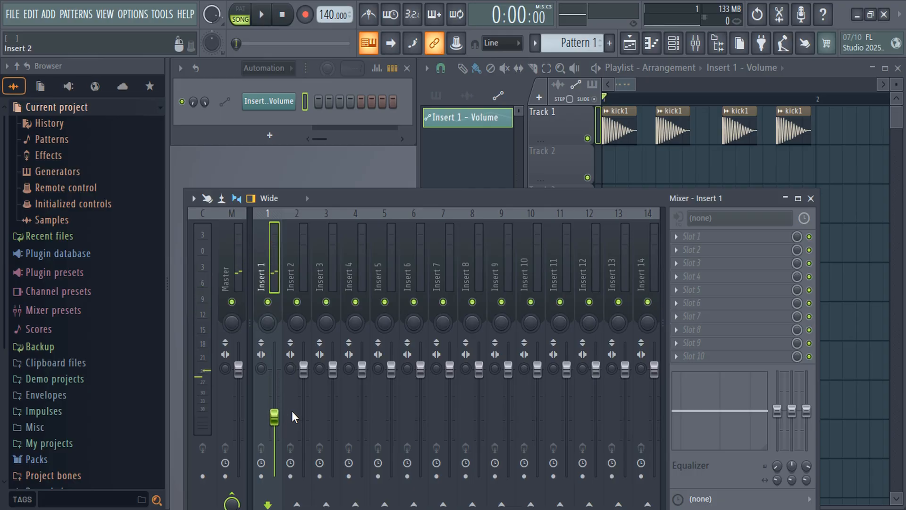
mouse_move(274, 417)
left_mouse_down()
mouse_move(275, 401)
mouse_move(274, 413)
left_mouse_up()
key("space")
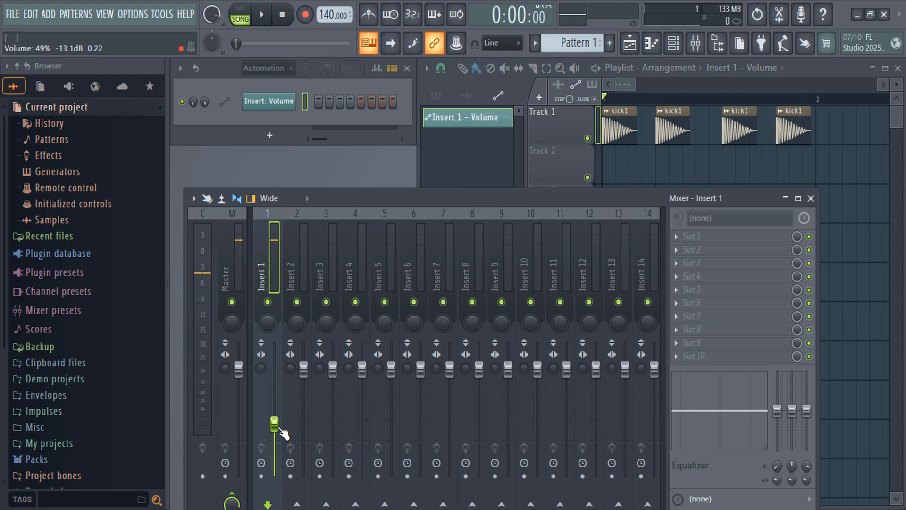
key("space")
key("space")
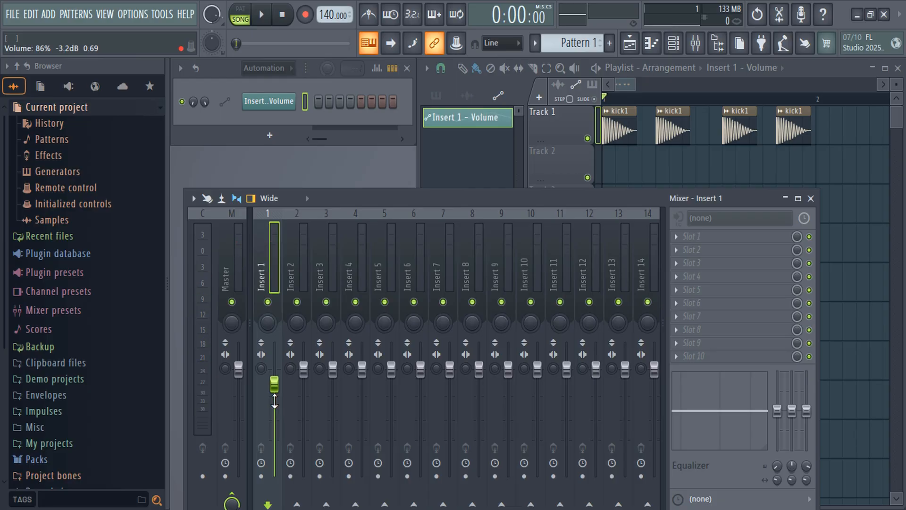
Reset Insert 1's volume fader to its default level.
left_click_drag(274, 385, 274, 381)
right_click(280, 390)
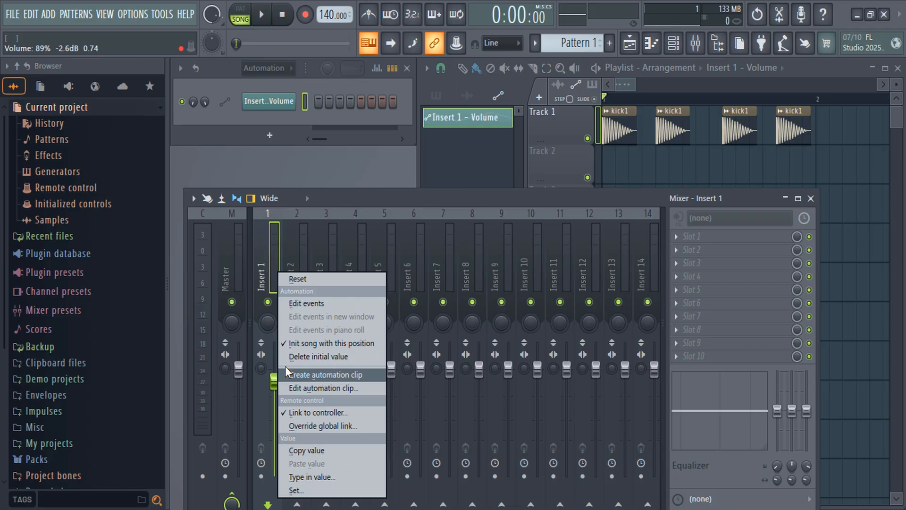
left_click(302, 278)
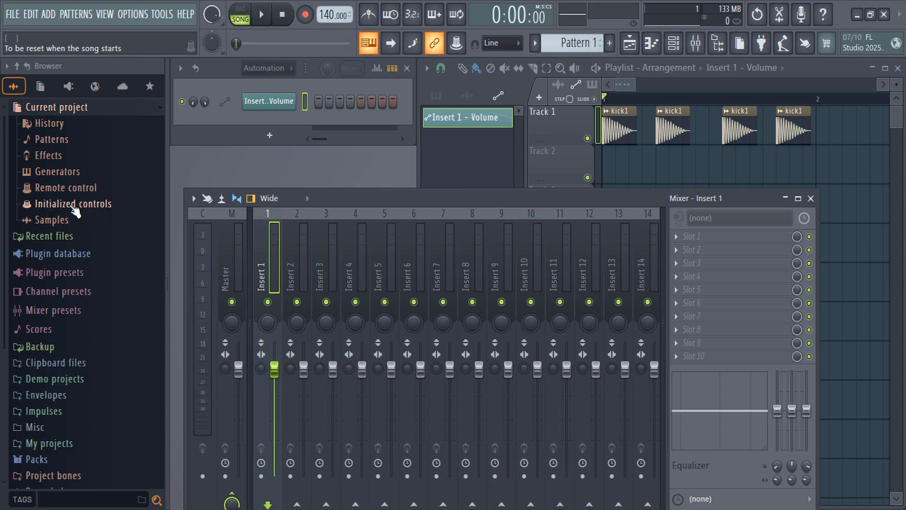
Delete the Insert 1 - Volume event from the project's initialized controls.
left_click(89, 207)
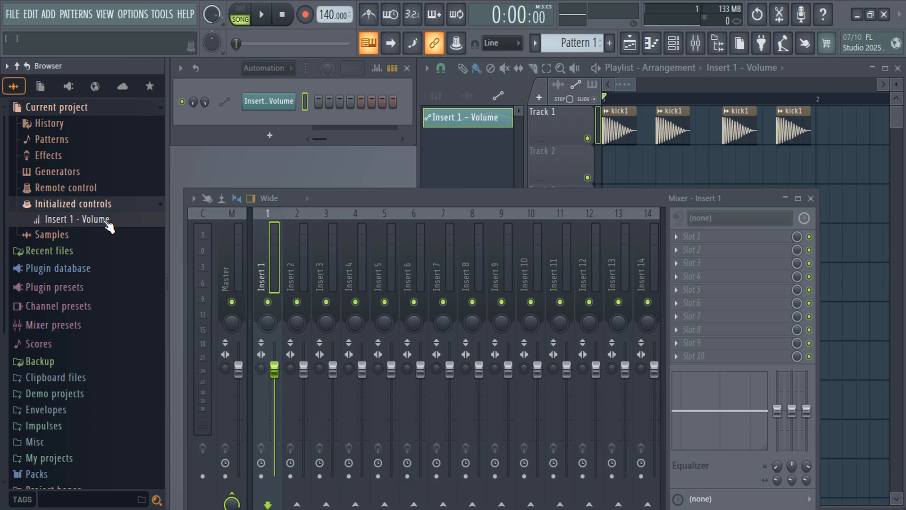
right_click(107, 223)
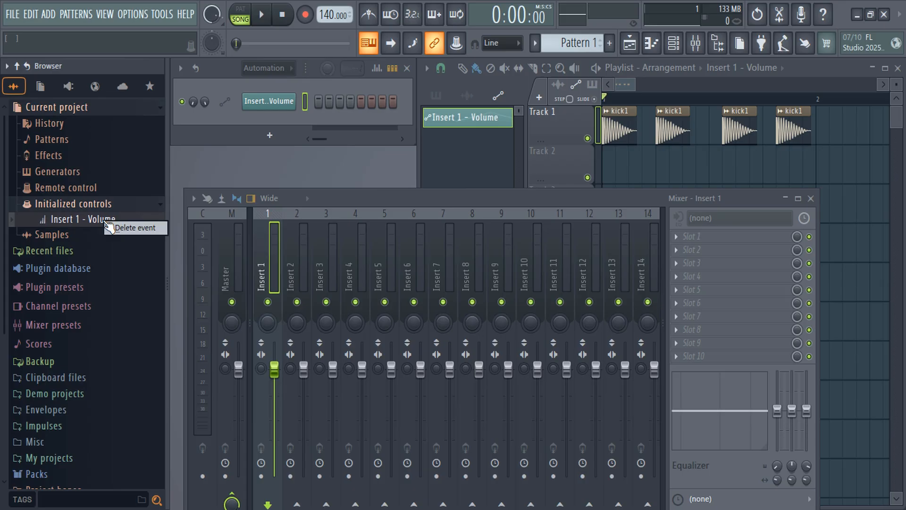
left_click(137, 227)
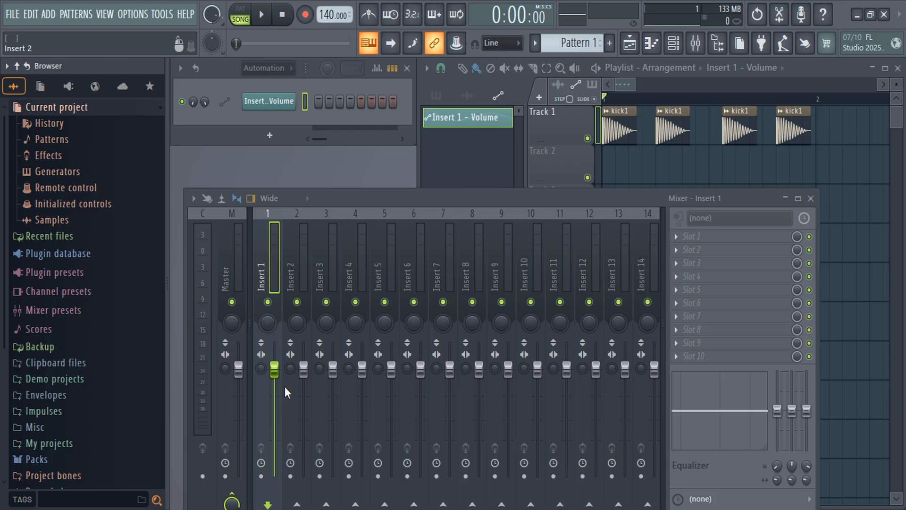
Test Insert 1's fader by playing the song while lowering it, raising it to about 74% and playing again.
key("space")
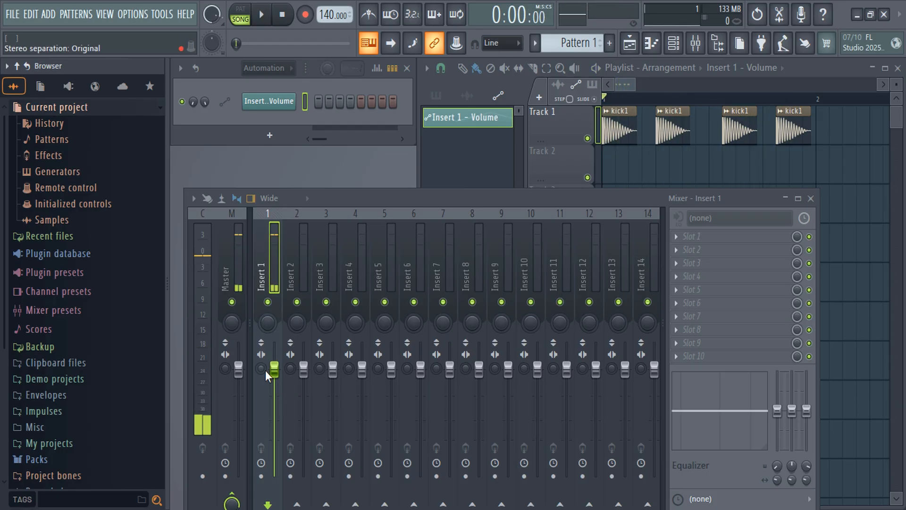
left_click_drag(274, 369, 276, 420)
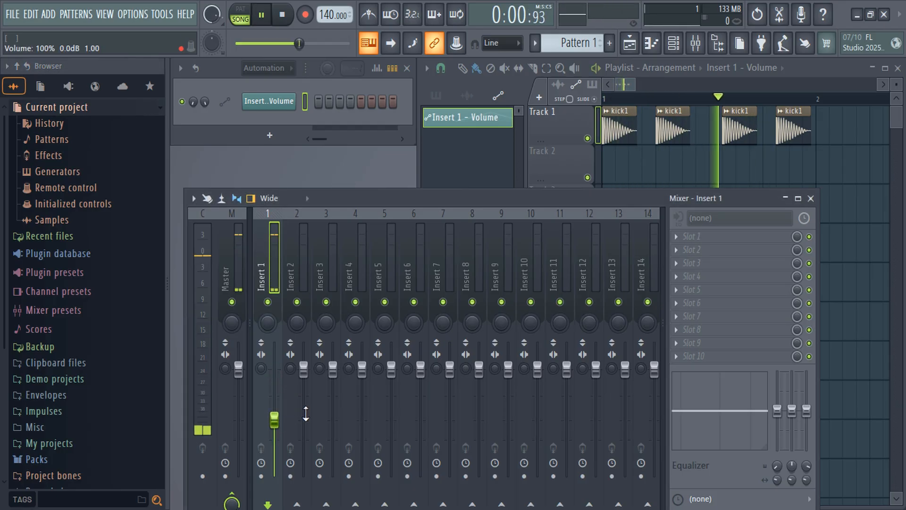
key("space")
left_click_drag(276, 420, 275, 396)
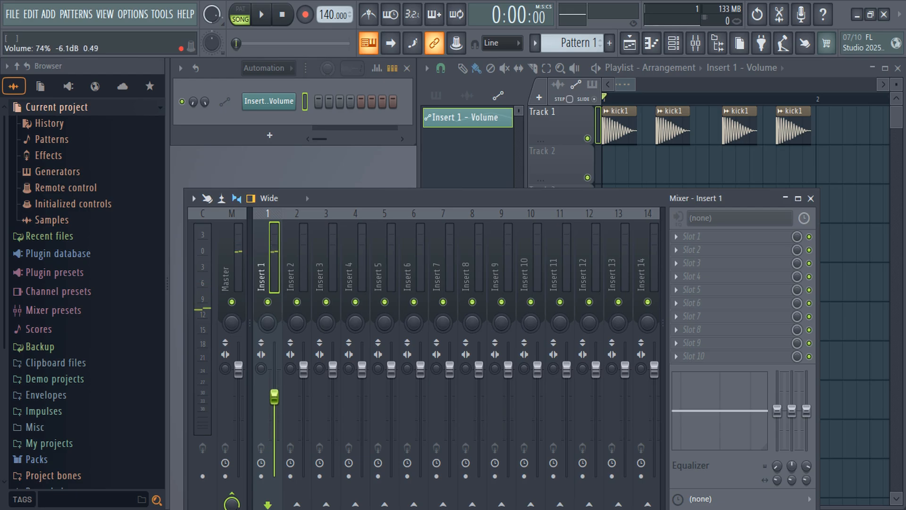
key("space")
key("space")
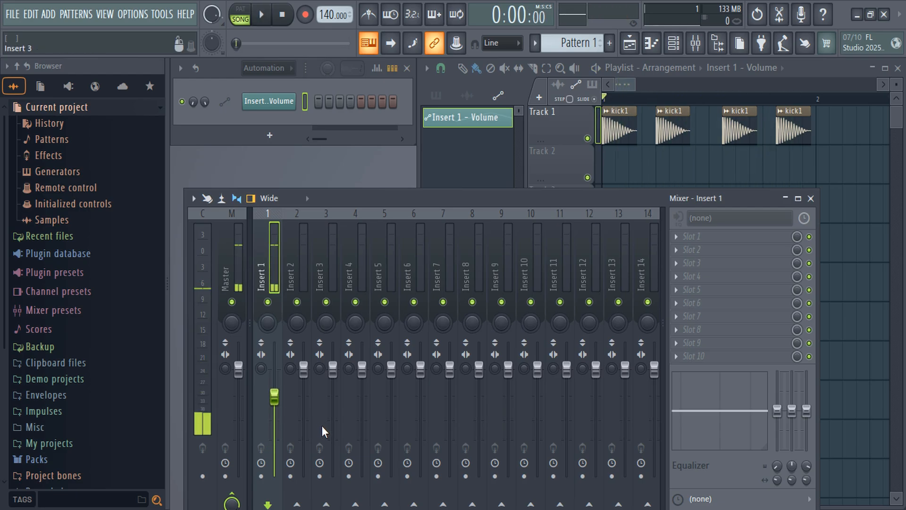
Reset Insert 1's volume fader to its default level and close the mixer.
right_click(283, 397)
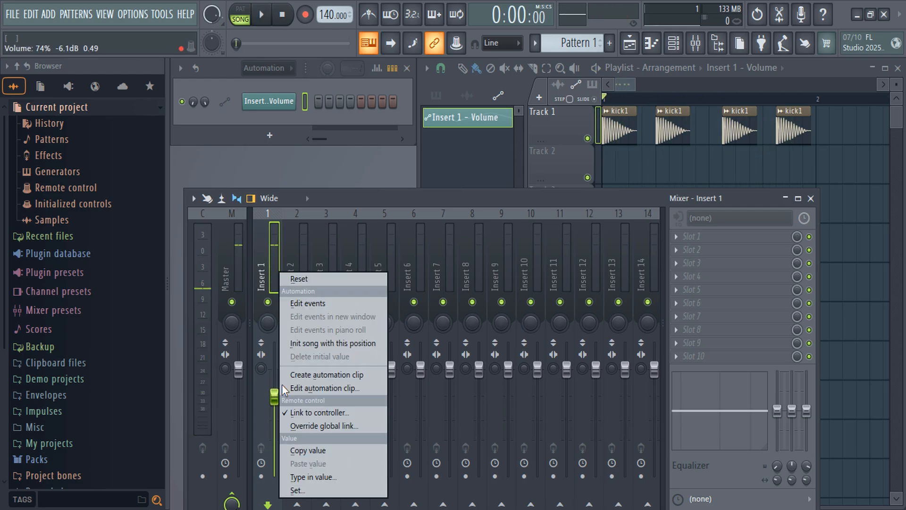
left_click(303, 278)
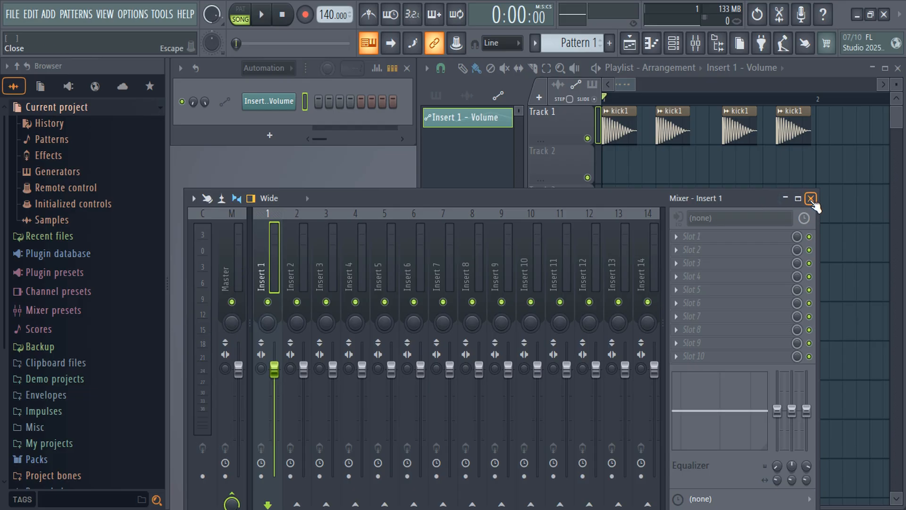
left_click(811, 198)
Display all channels in the channel rack and delete the Insert 1 - Volume automation channel.
left_click(286, 69)
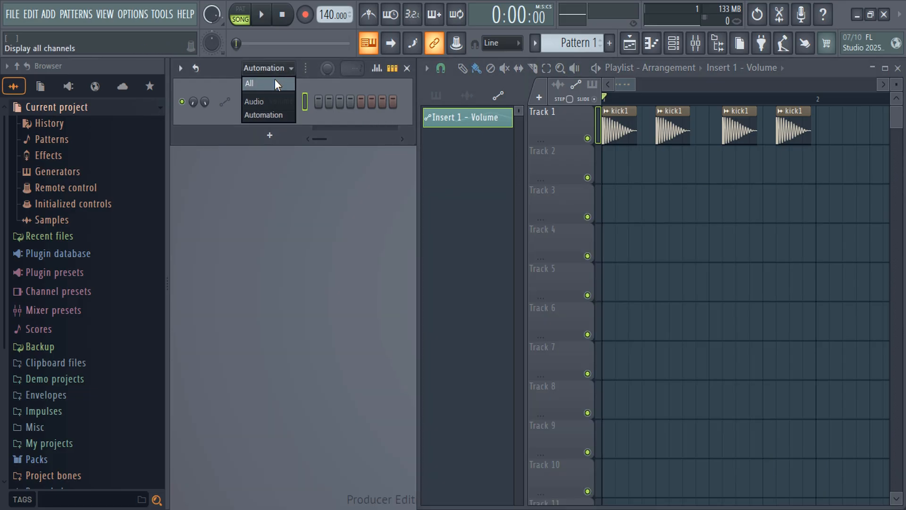
left_click(275, 79)
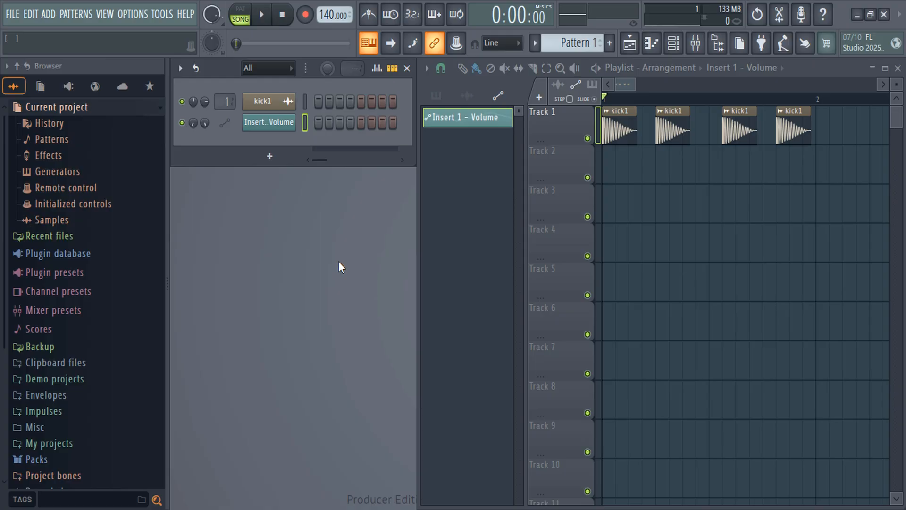
right_click(286, 122)
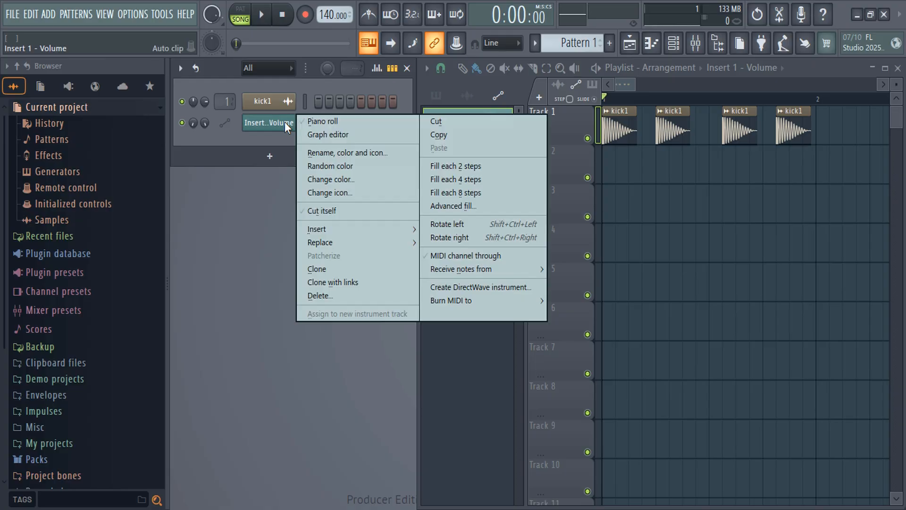
left_click(324, 296)
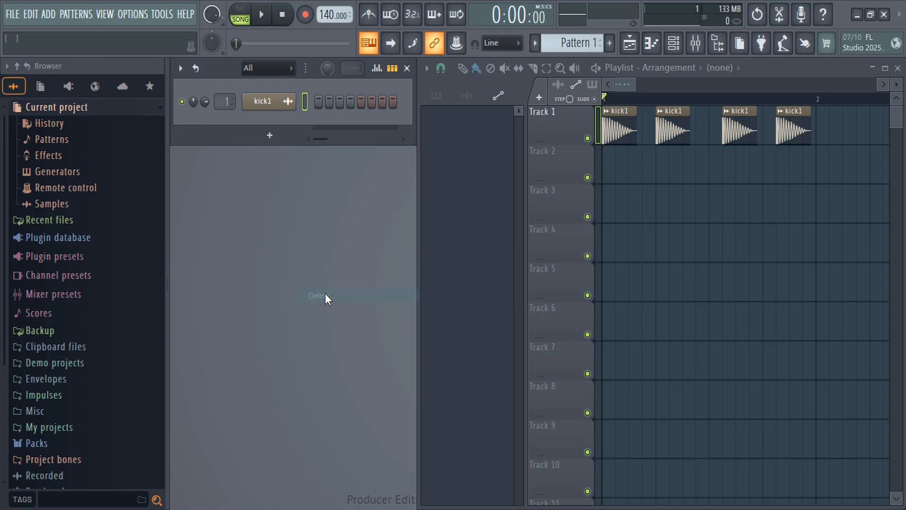